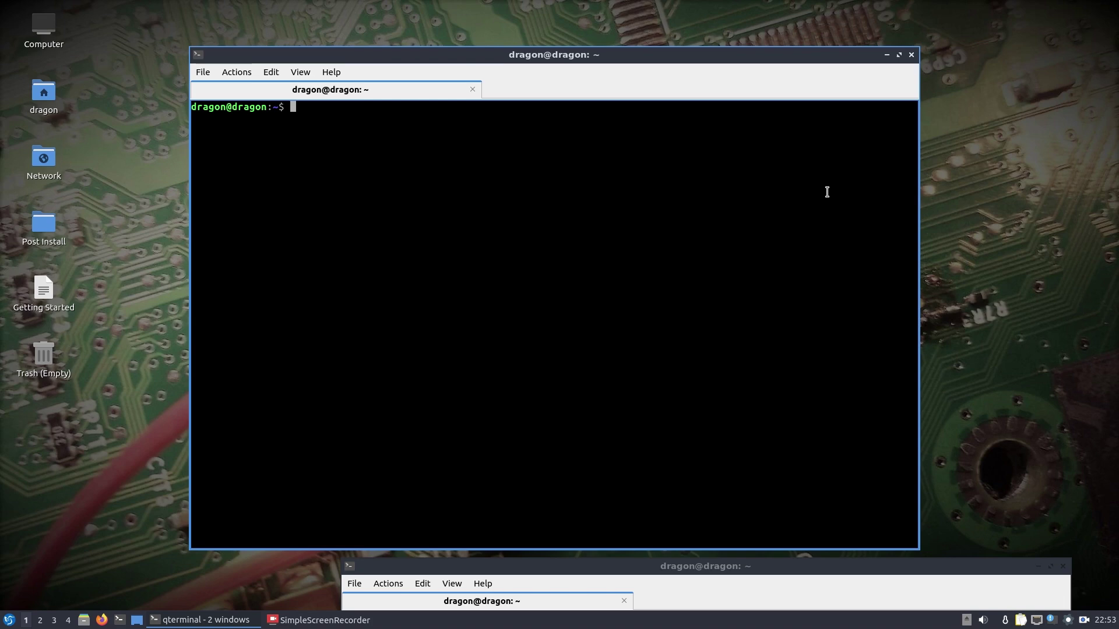
Step: Refresh the package lists with sudo apt update
type("sudo apt install linux")
key("BackSpace")
key("BackSpace")
key("BackSpace")
type("nux-")
key("BackSpace")
key("BackSpace")
key("BackSpace")
key("BackSpace")
key("BackSpace")
key("BackSpace")
key("BackSpace")
key("BackSpace")
key("BackSpace")
key("BackSpace")
key("BackSpace")
key("BackSpace")
key("BackSpace")
key("BackSpace")
key("BackSpace")
type("update")
key("Return")
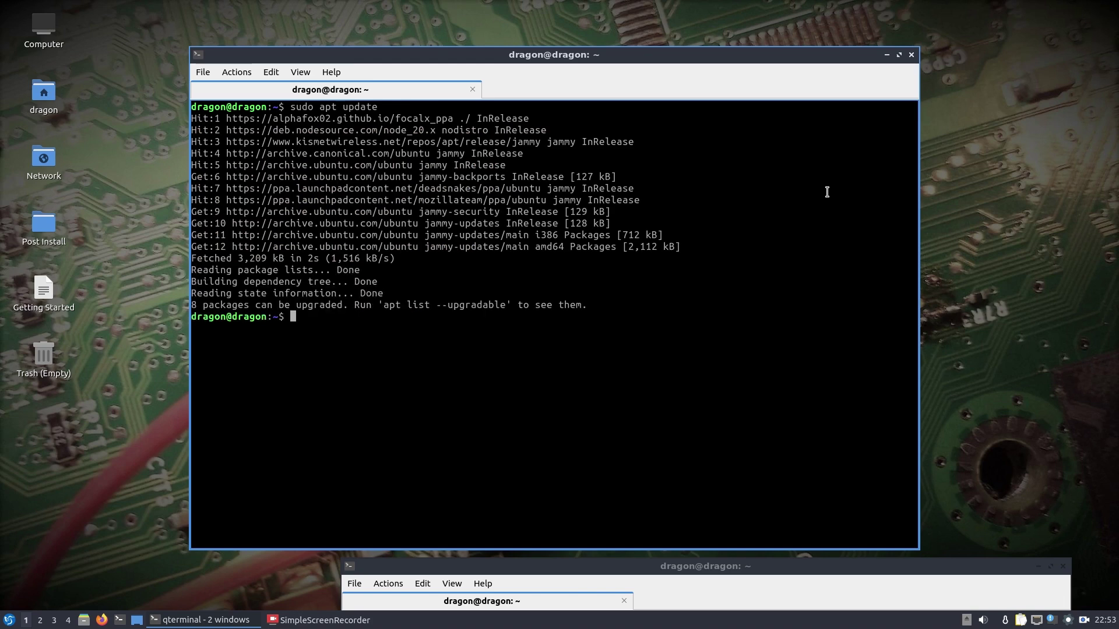
Step: Try installing linux-wireless-hotspot, which fails with 'Unable to locate package'
type("sudo apt install linux-wir")
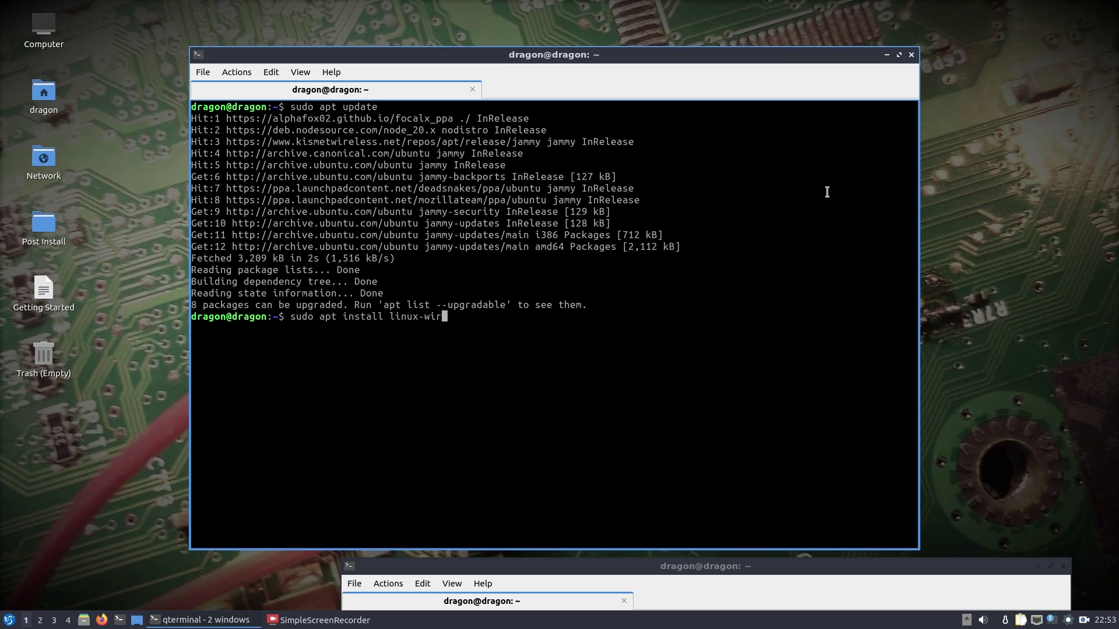
type("el")
key("BackSpace")
key("BackSpace")
key("BackSpace")
key("BackSpace")
key("BackSpace")
type("wireless-hotspot")
key("Return")
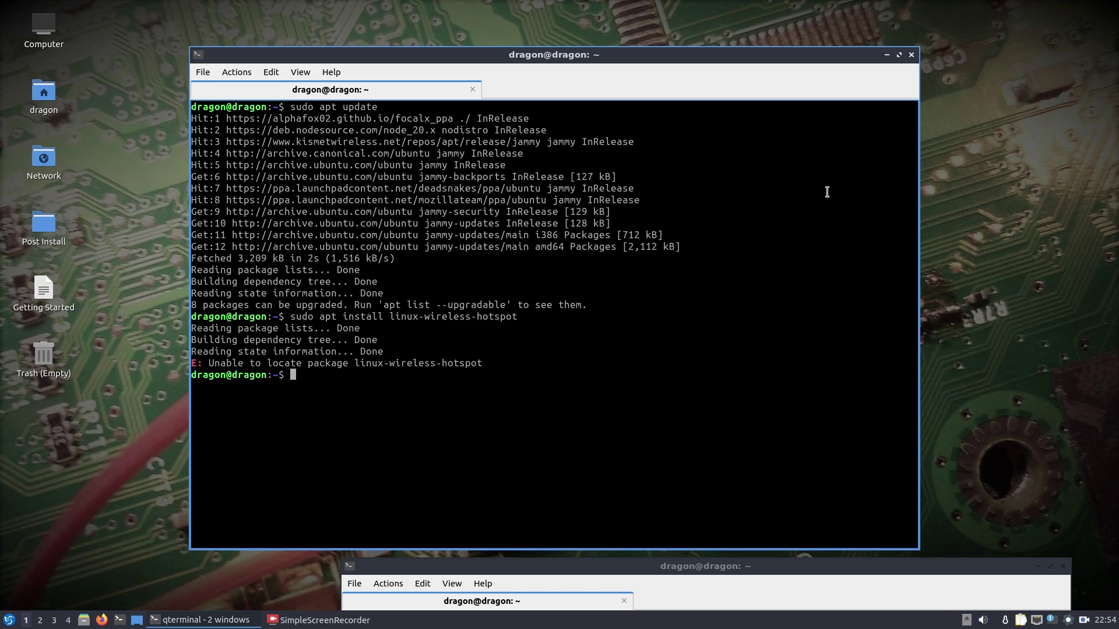
key("Up")
key("Up")
key("Up")
key("Up")
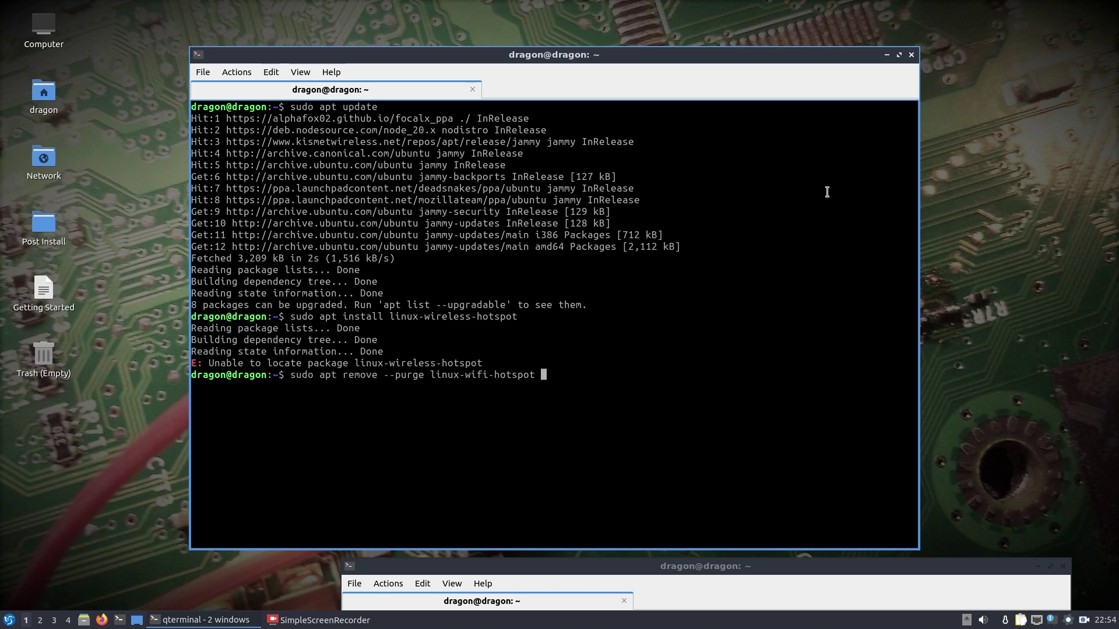
Step: Install linux-wifi-hotspot 4.7.2 with its hostapd dependency via sudo apt install, confirming with y
key("Up")
key("Up")
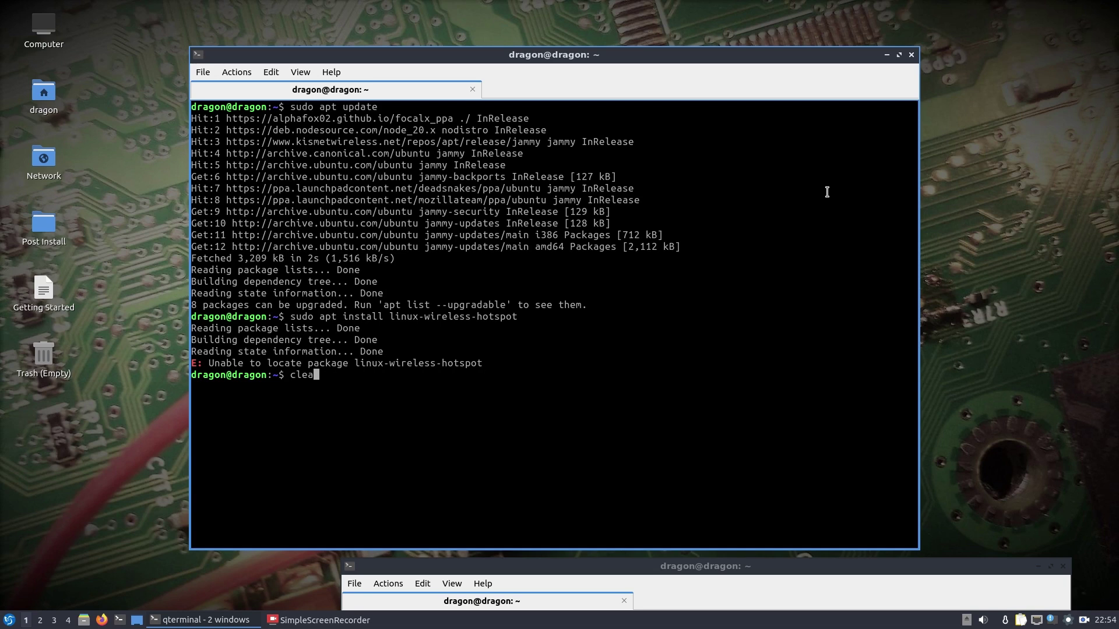
key("BackSpace")
key("BackSpace")
key("BackSpace")
key("BackSpace")
type("suid")
key("BackSpace")
key("BackSpace")
type("do apt install linux-")
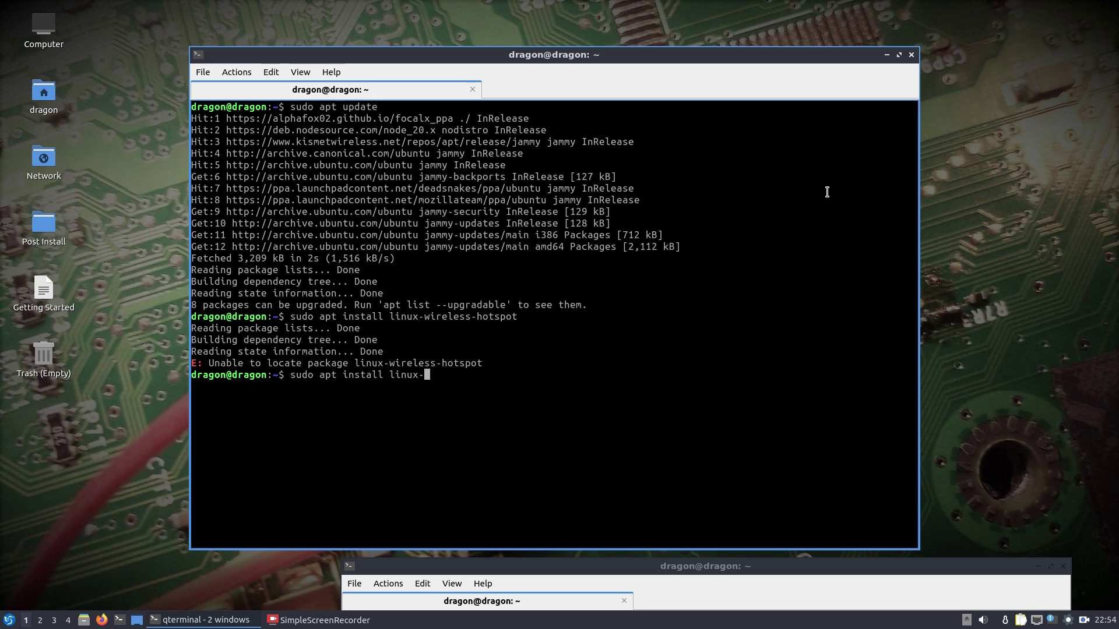
type("wi")
key("Tab")
key("Return")
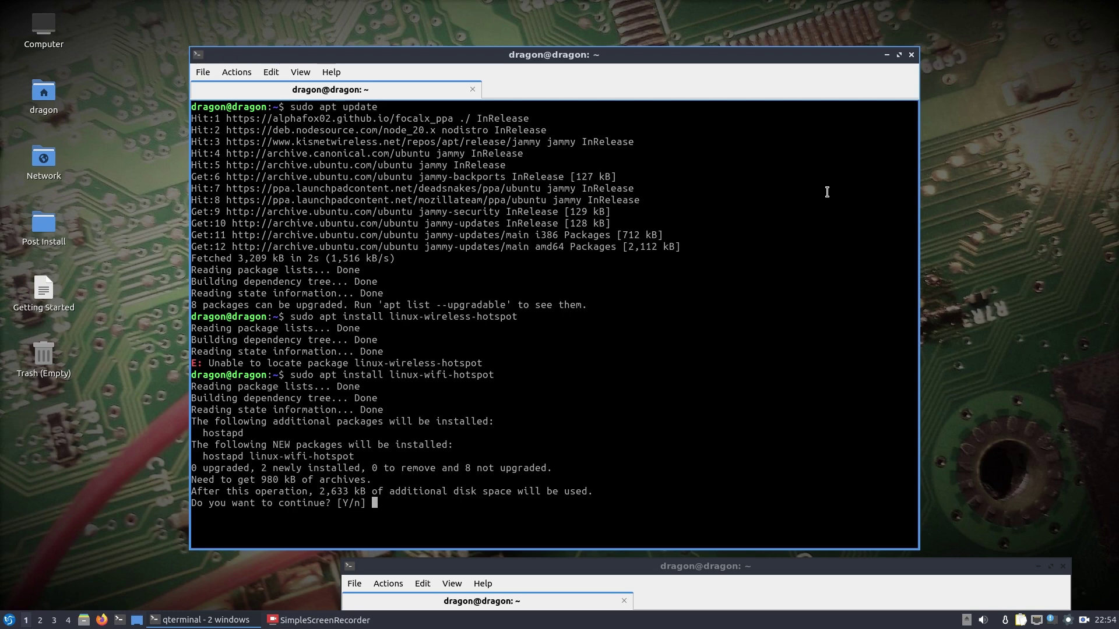
type("y")
key("Return")
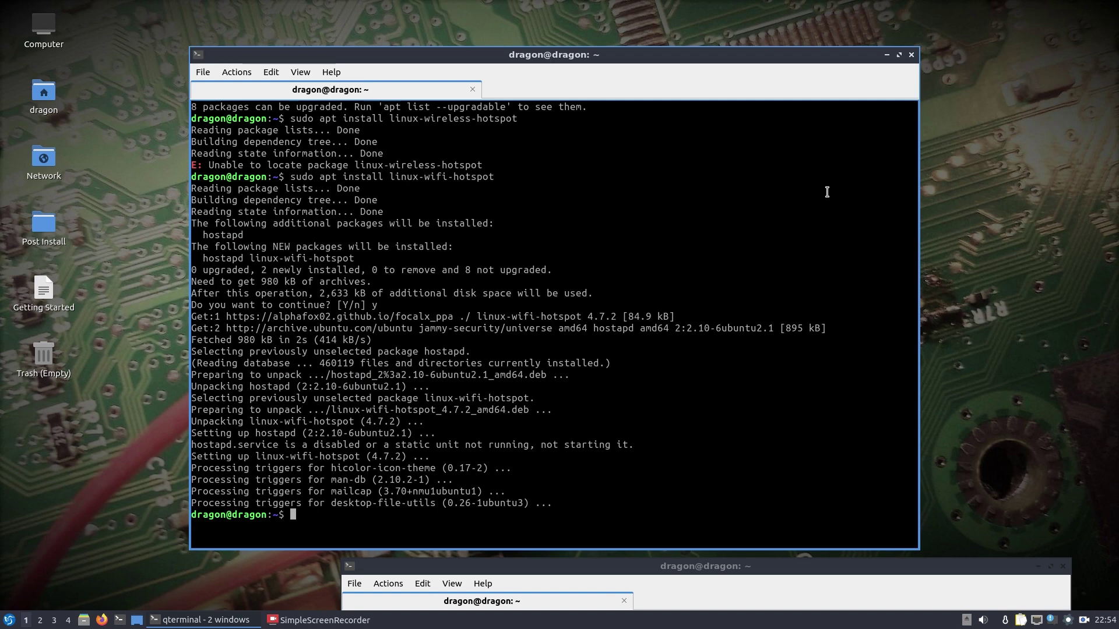
Step: Browse the launcher's System Tools, then enter wihotspot at the terminal prompt
left_click(9, 620)
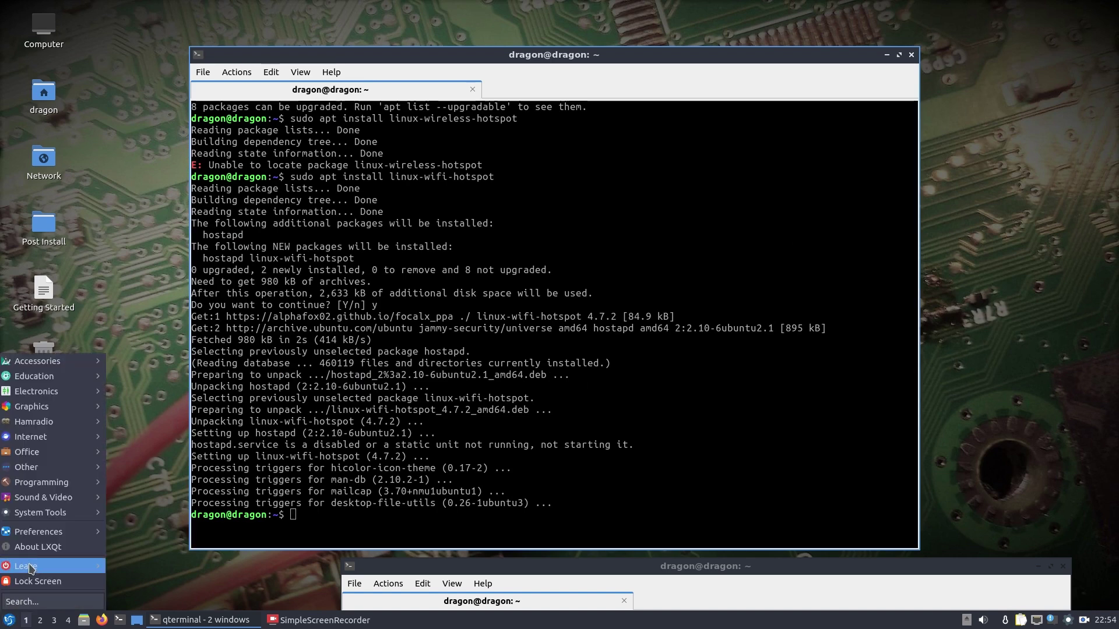
mouse_move(45, 516)
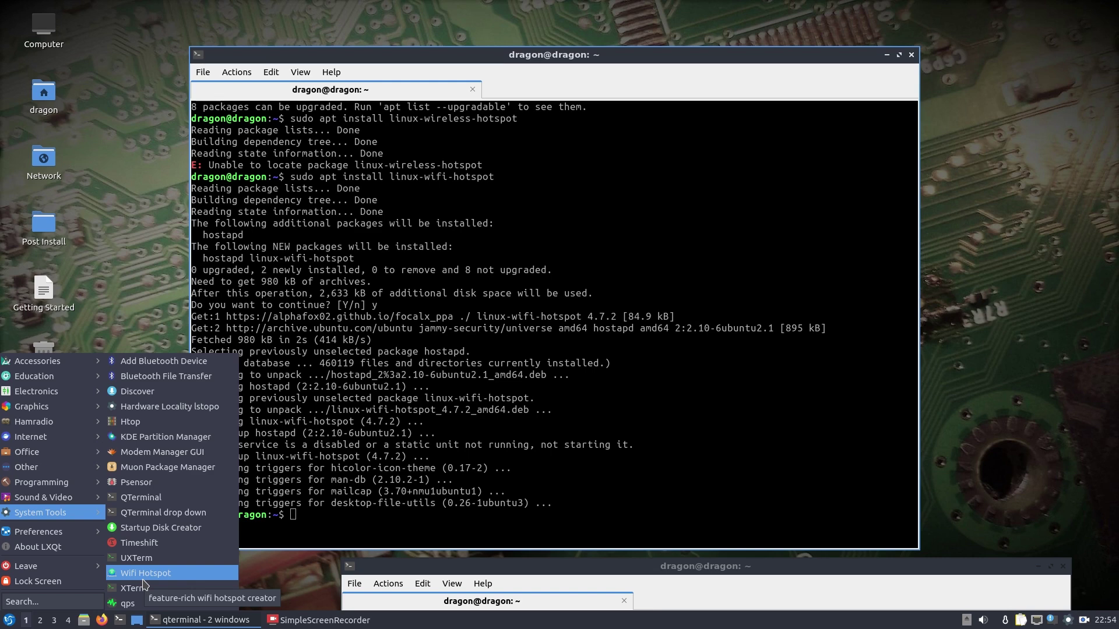
left_click(303, 514)
type("wi")
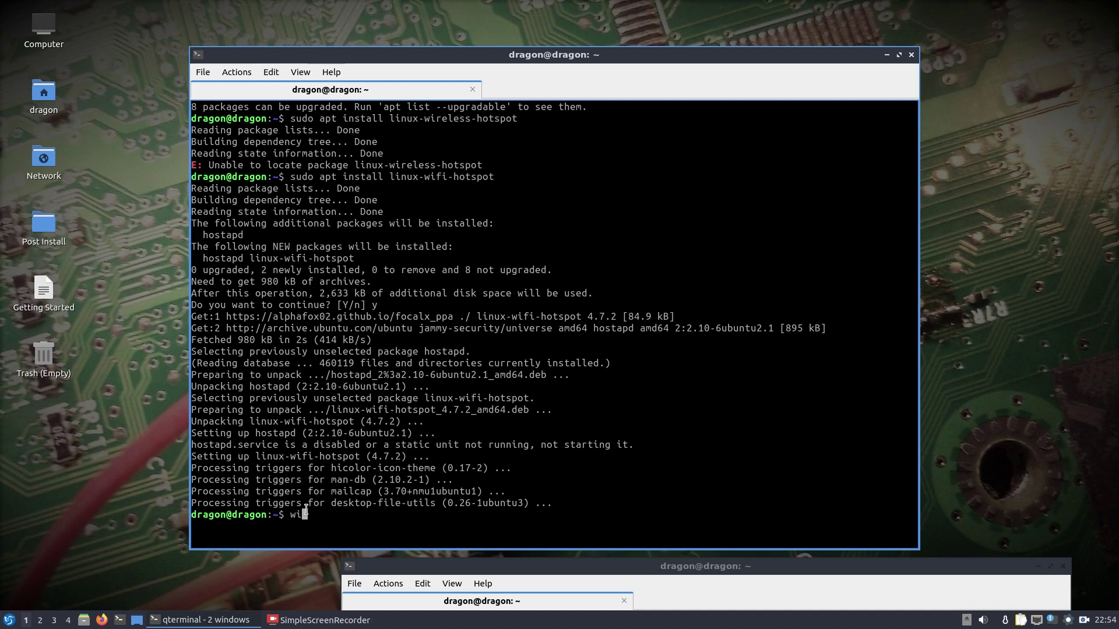
type("hotspot")
Step: Launch Wi Hotspot and set Wi-Fi interface wlp2s0 and internet interface enp1s0
key("Return")
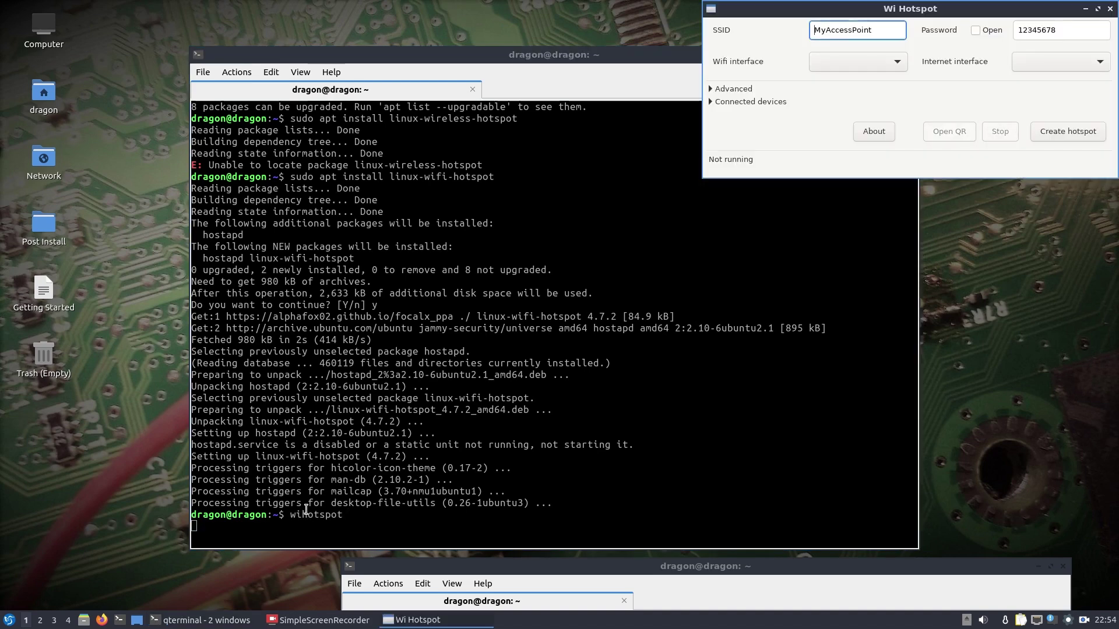
left_click_drag(862, 16, 269, 168)
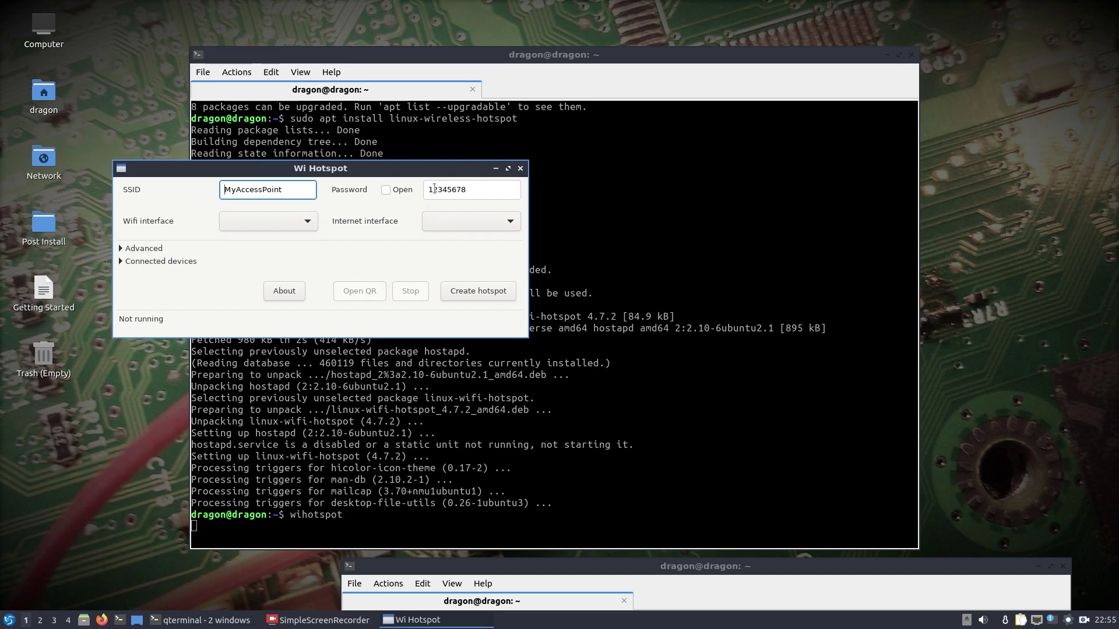
left_click(281, 225)
left_click(281, 226)
left_click(427, 228)
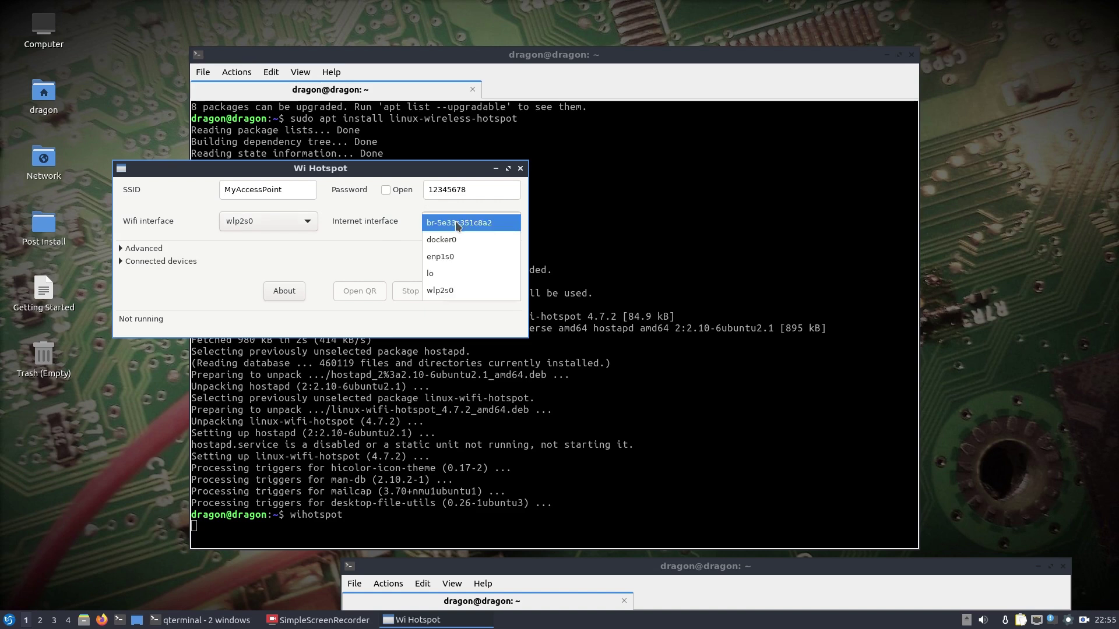
left_click(458, 263)
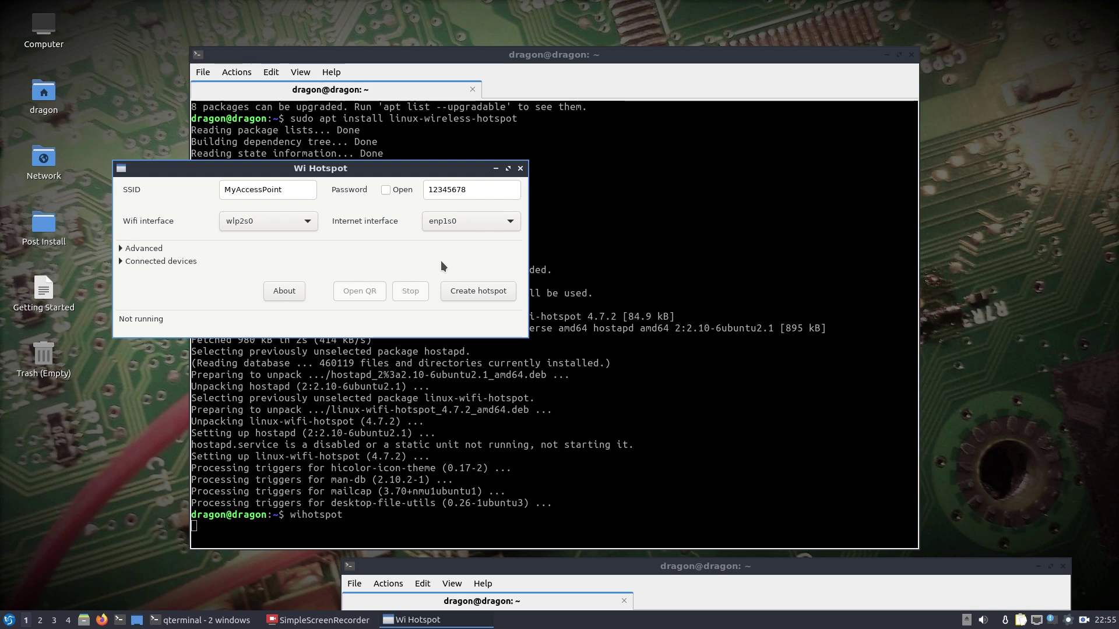
Step: Expand the Advanced hotspot options and scroll through them
left_click(126, 246)
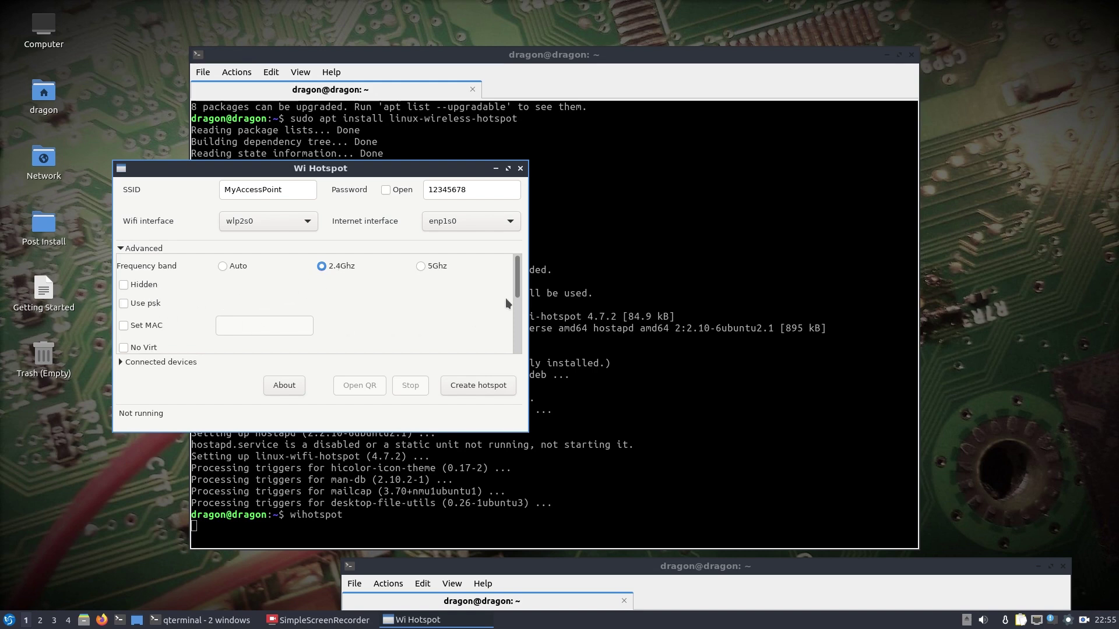
left_click_drag(517, 291, 517, 364)
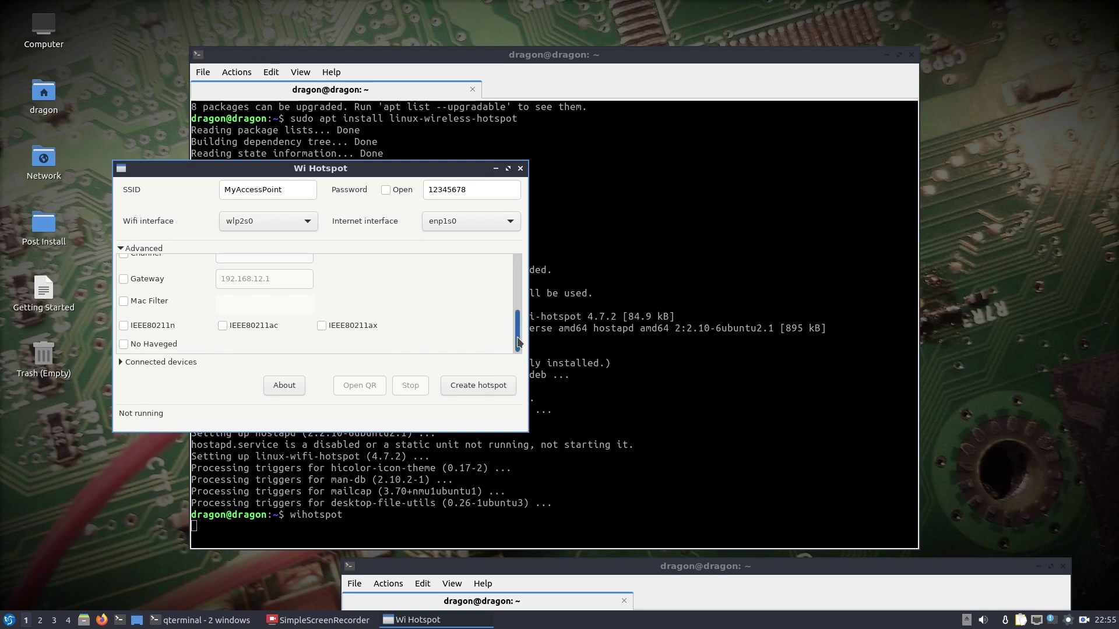
scroll(510, 337, "up", 2)
scroll(511, 336, "down", 1)
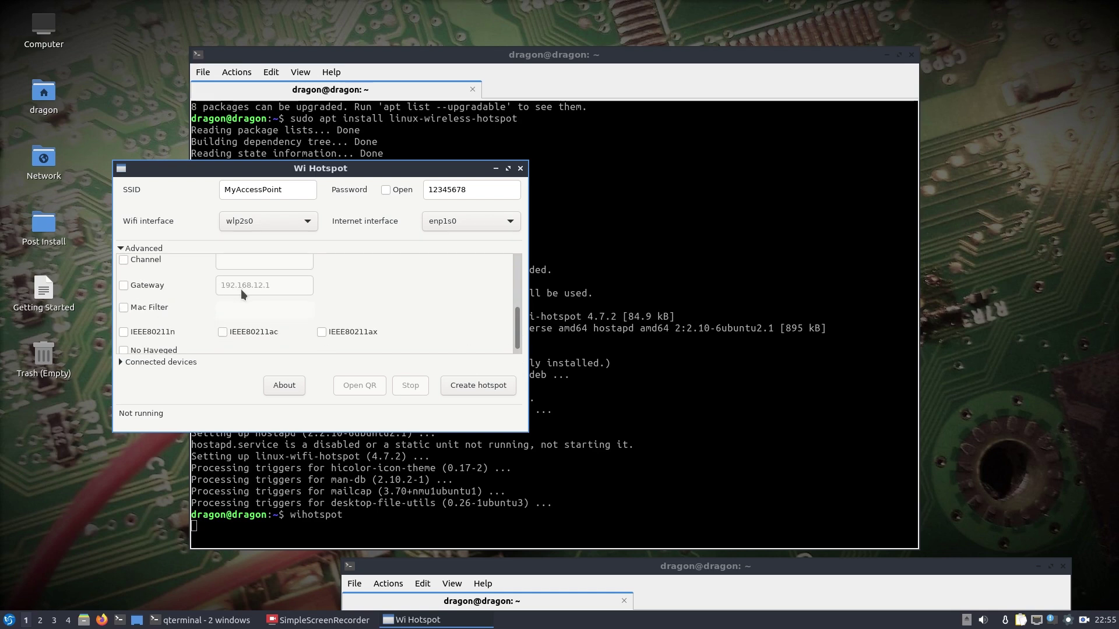
scroll(515, 291, "up", 4)
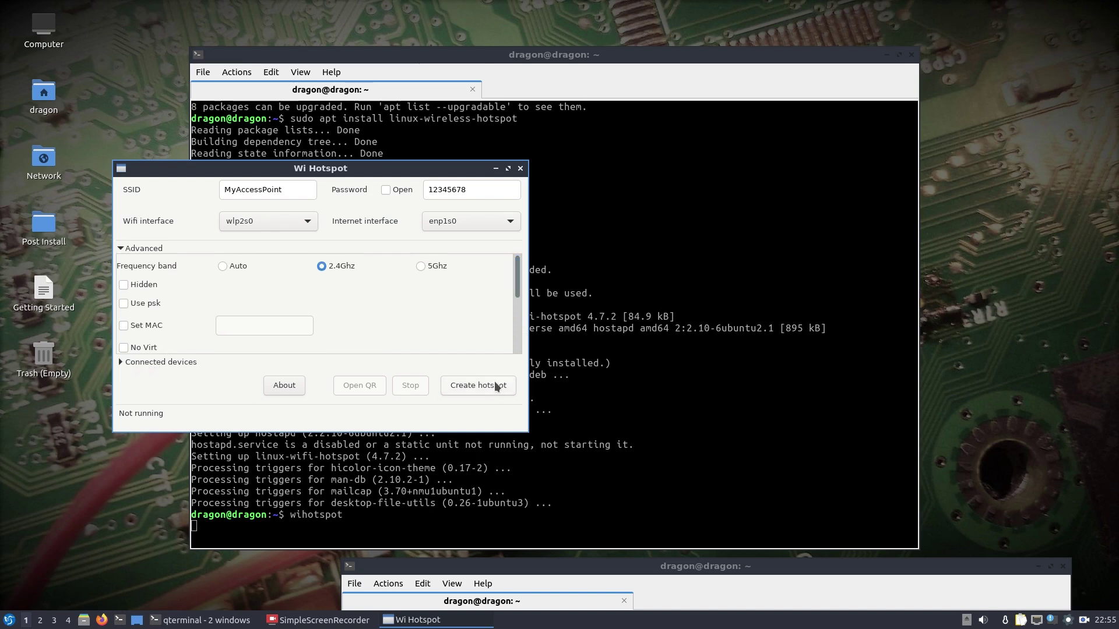
Step: Create the MyAccessPoint hotspot, now running as PID 15551 with config in /etc/create_ap.conf
left_click(496, 386)
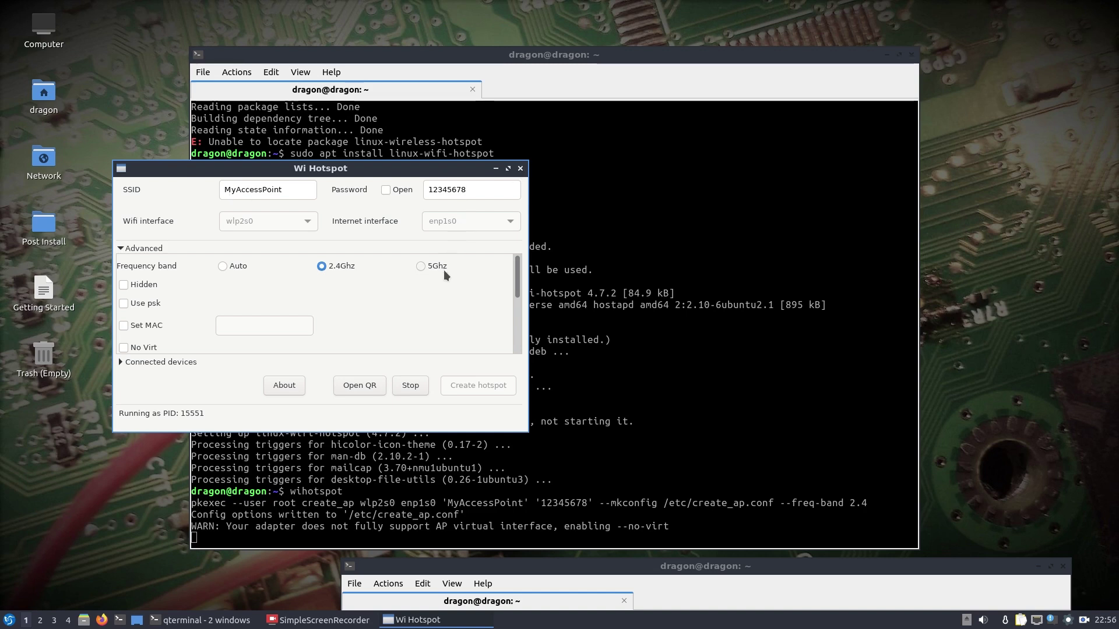
Step: Close Wi Hotspot and enable create_ap.service at boot with sudo systemctl enable
left_click(520, 169)
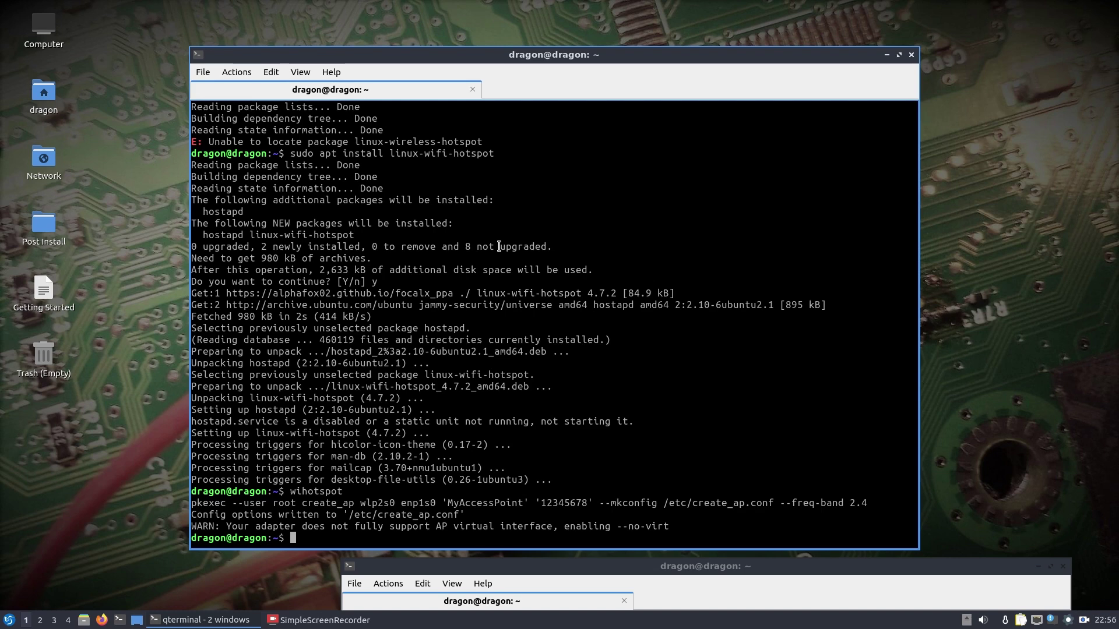
type("sudo systemctl enable create_ap.service")
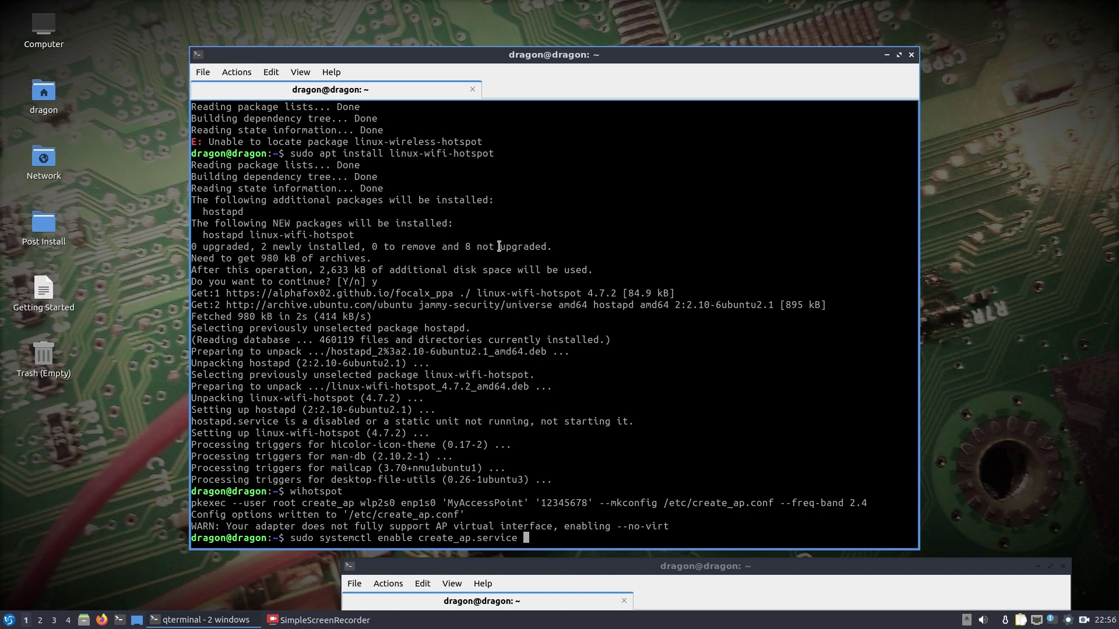
key("Return")
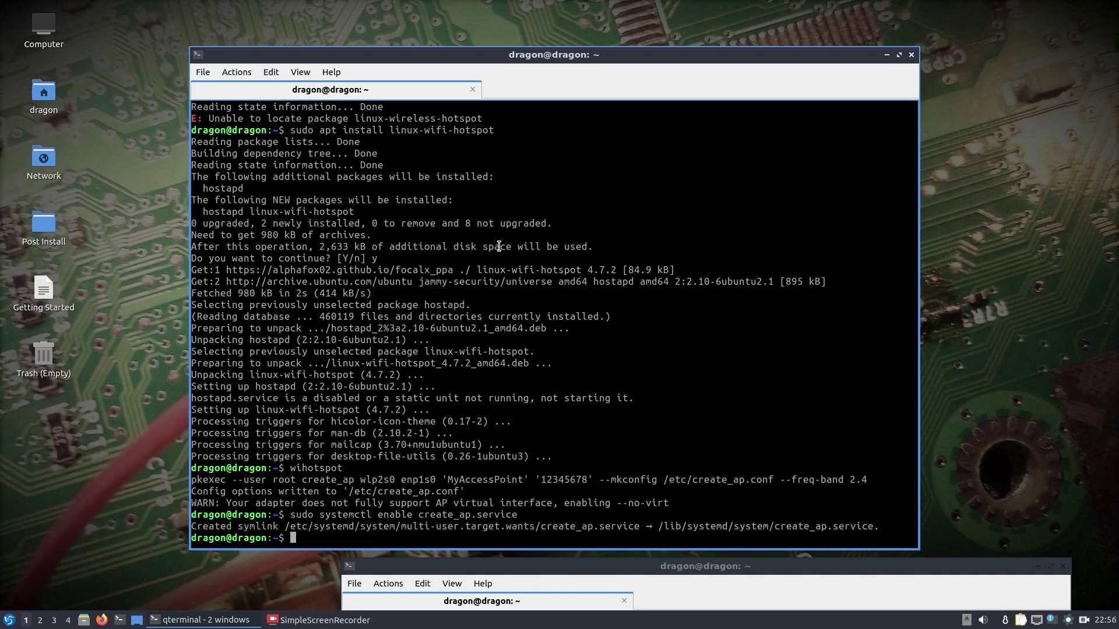
Step: Draft a systemctl disable command for create_ap.service, then cancel it unrun with Ctrl+C
key("Up")
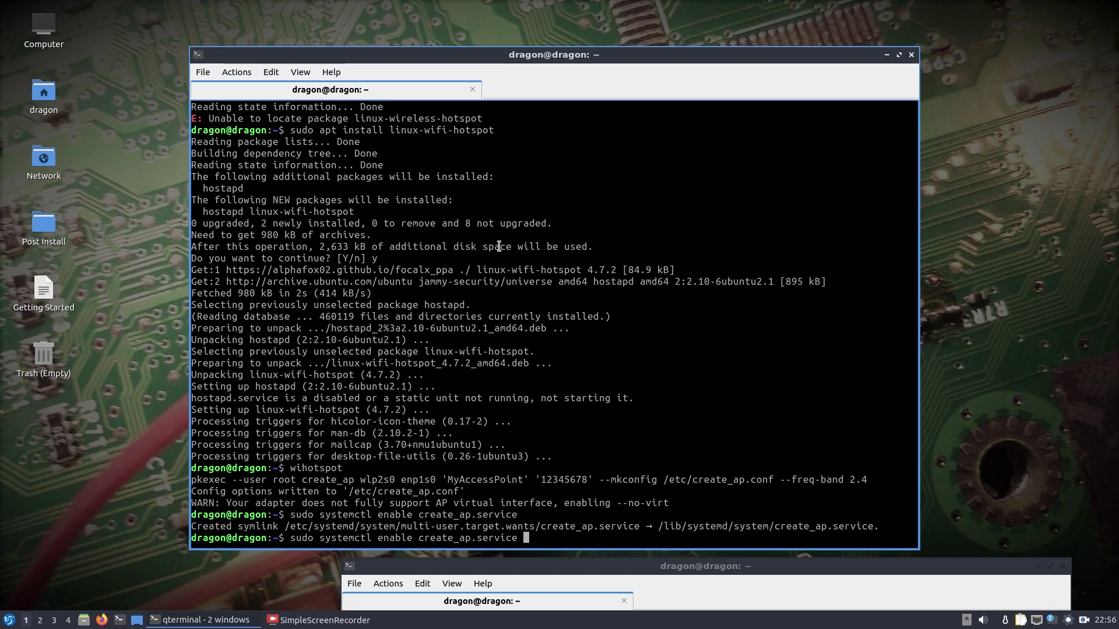
key("BackSpace")
key("BackSpace")
key("BackSpace")
key("BackSpace")
key("BackSpace")
key("BackSpace")
key("BackSpace")
key("BackSpace")
key("BackSpace")
key("BackSpace")
key("BackSpace")
key("BackSpace")
key("BackSpace")
key("BackSpace")
key("BackSpace")
key("BackSpace")
key("BackSpace")
key("BackSpace")
key("BackSpace")
key("BackSpace")
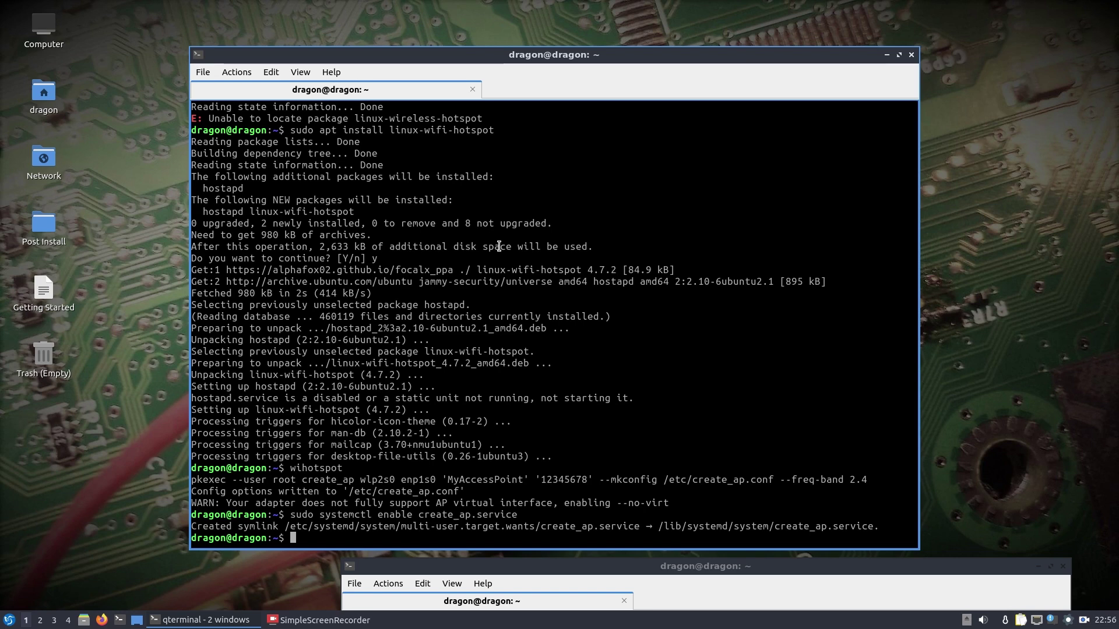
key("Up")
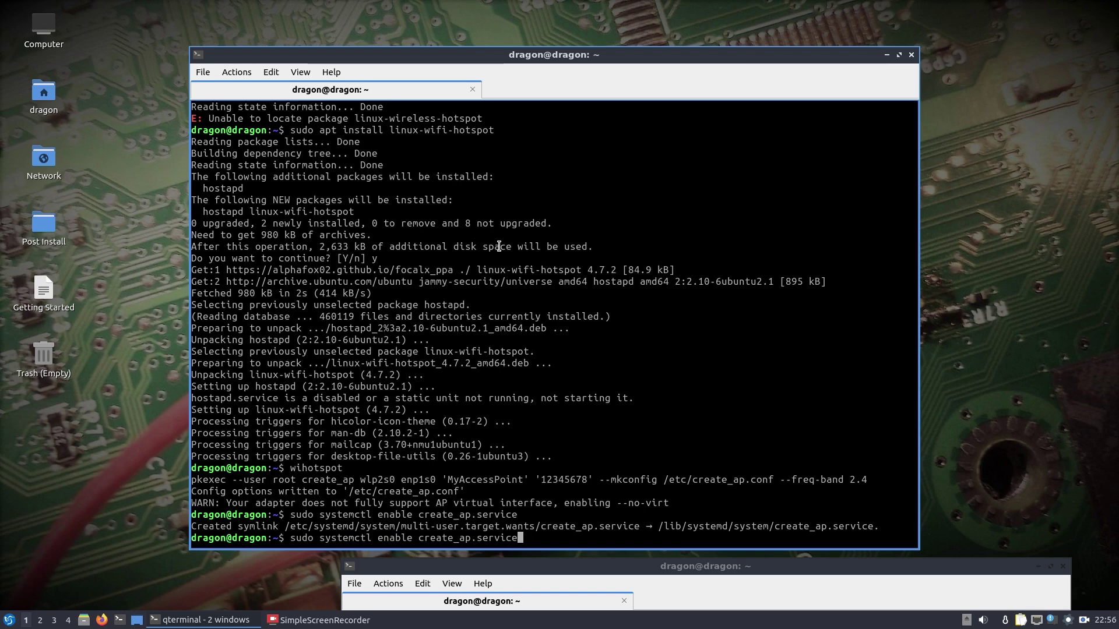
key("Left")
key("Left")
key("Left")
key("Left")
key("Left")
key("Left")
key("Left")
key("Left")
key("Left")
key("Left")
key("Left")
key("Left")
key("Left")
key("Left")
key("Left")
key("Left")
key("Left")
key("Left")
key("Left")
key("BackSpace")
key("BackSpace")
key("BackSpace")
key("BackSpace")
key("BackSpace")
key("BackSpace")
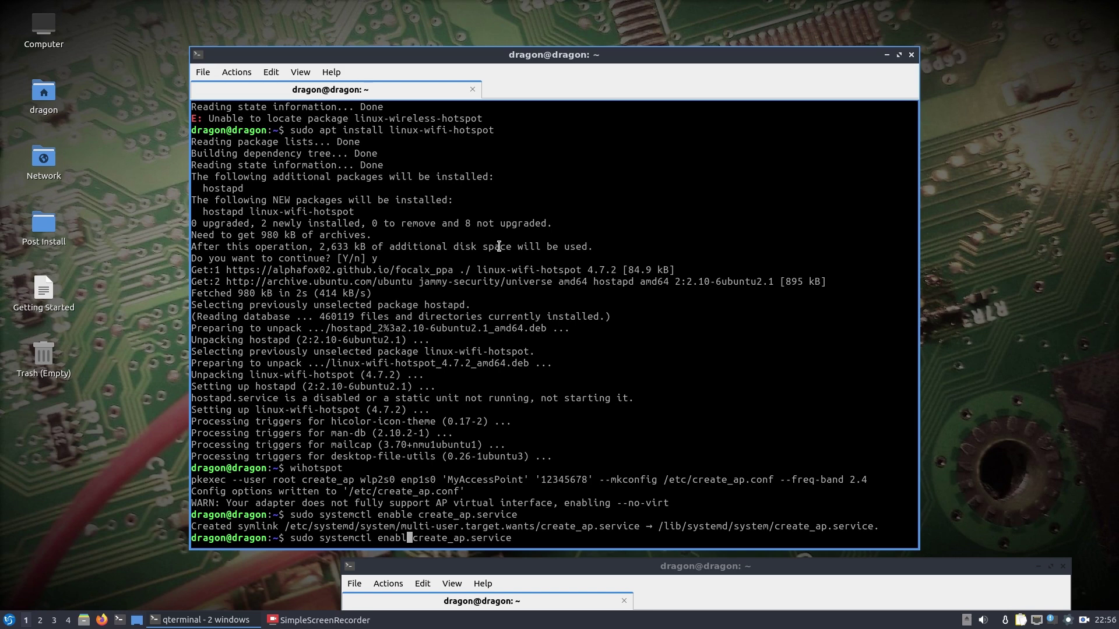
type("disable")
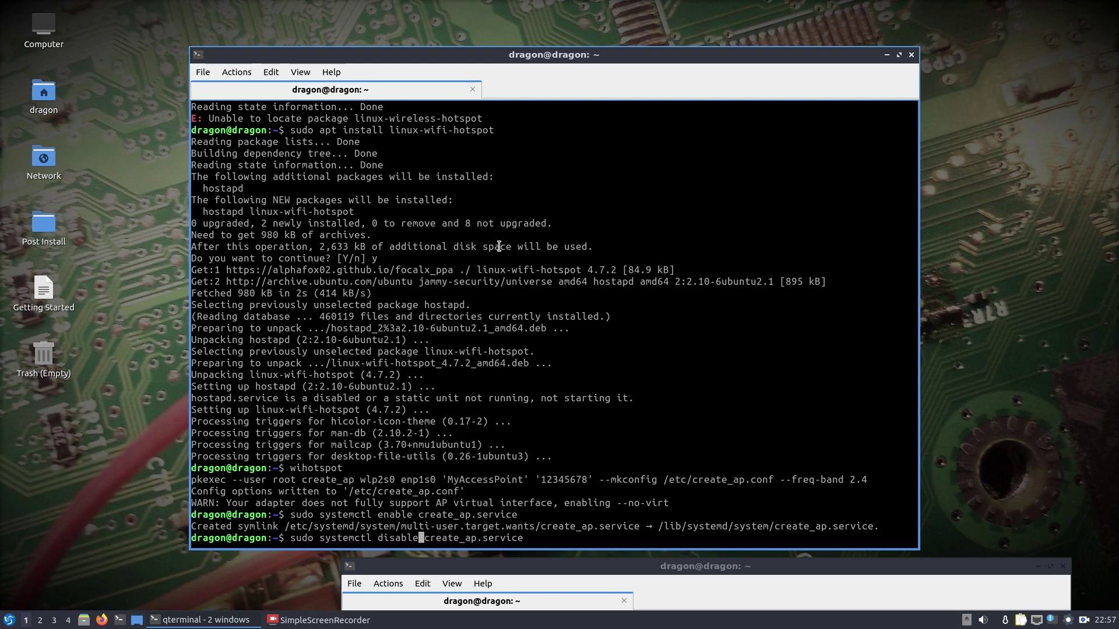
key("ctrl+c")
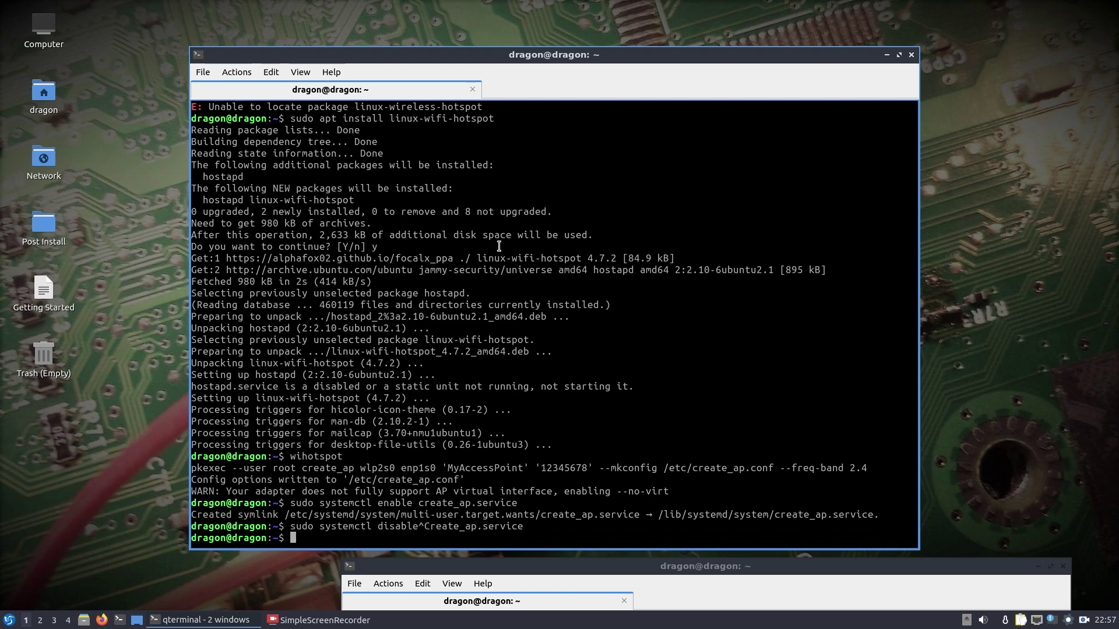
Step: Change into Desktop/Post Install and list its files
type("cd De")
key("Tab")
type("Po")
key("Tab")
key("Return")
type("ls")
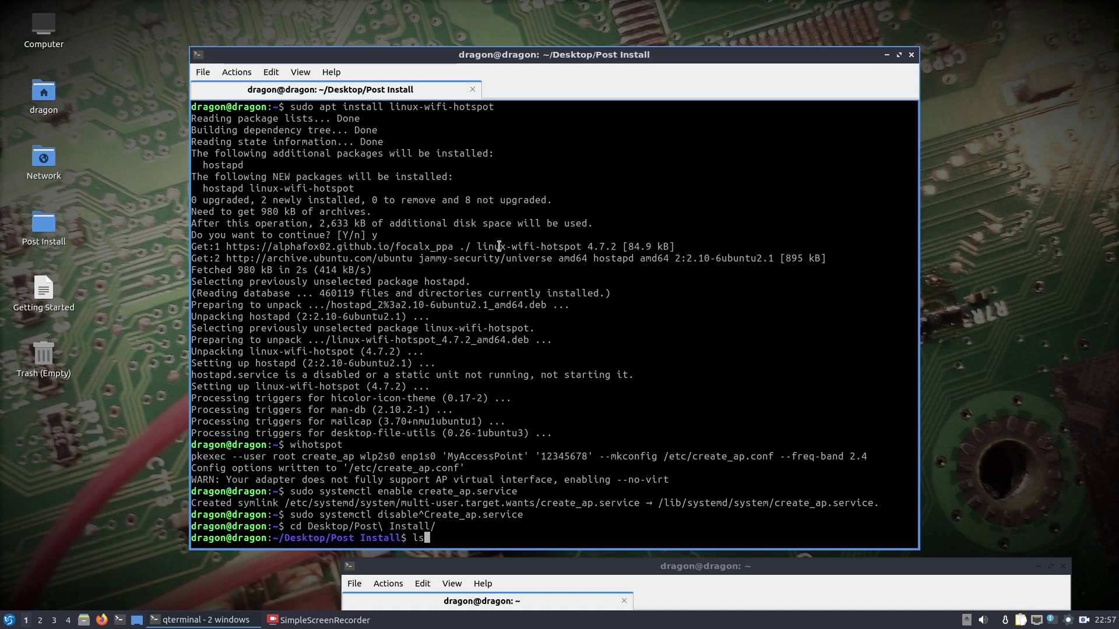
key("Return")
Step: Install rustdesk-1.3.1-x86_64.deb with sudo dpkg -i
type("sudo dpkg -i rus")
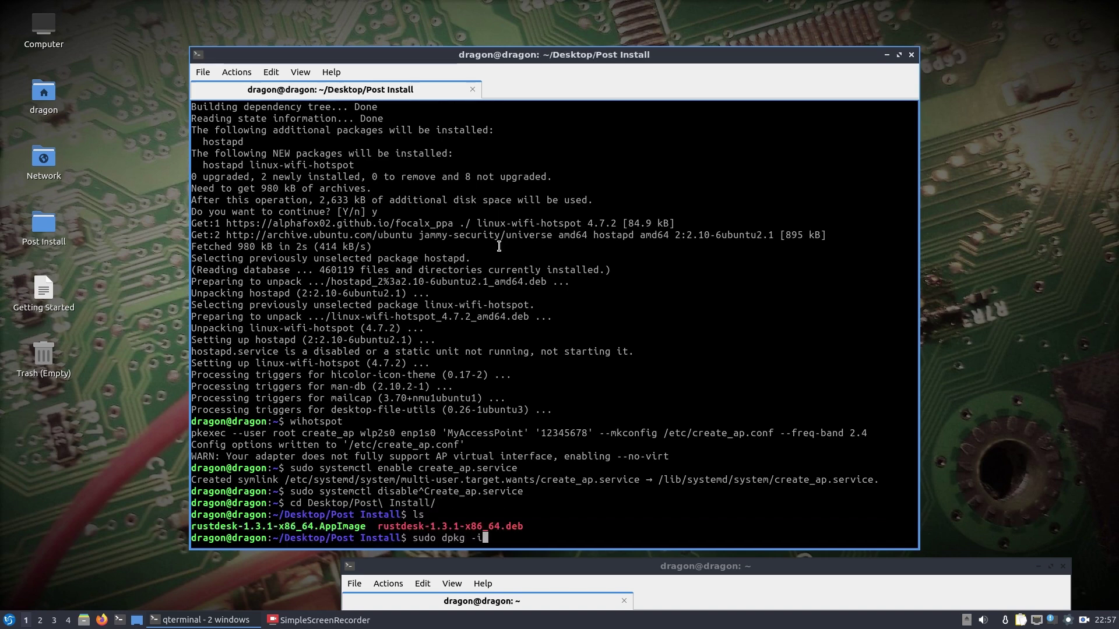
key("Tab")
type("d")
key("Tab")
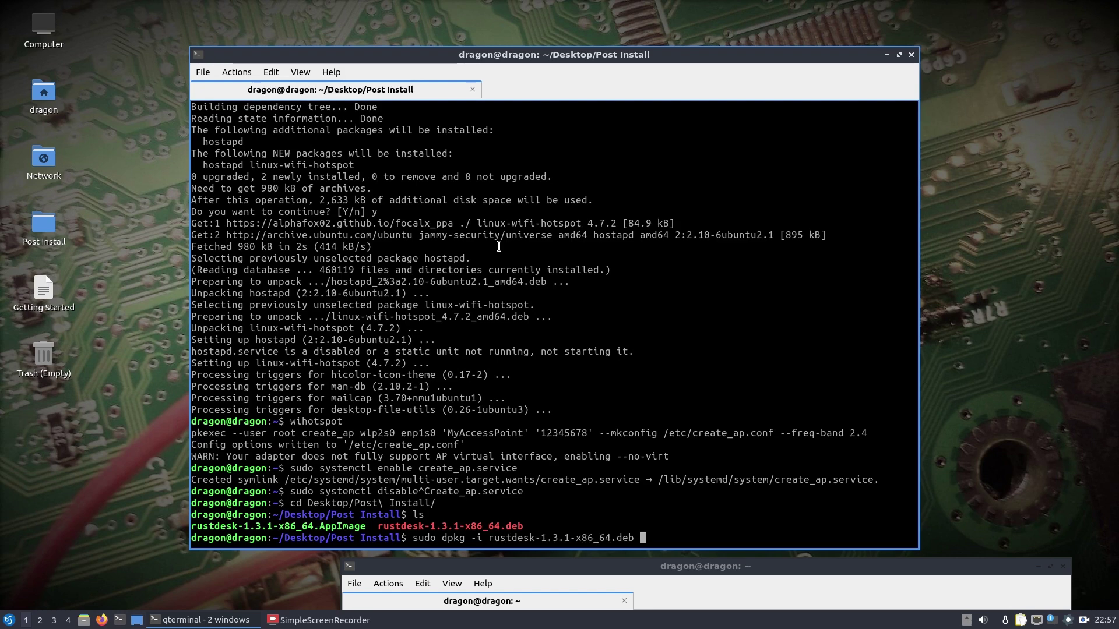
key("Return")
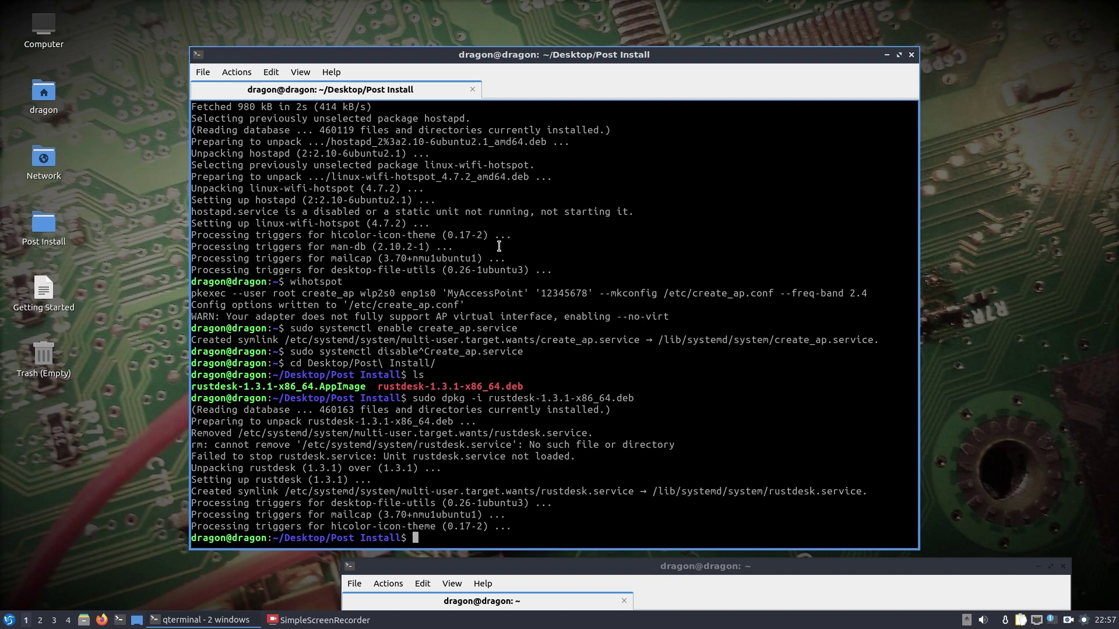
Step: Launch RustDesk and open its Security settings
type("rustdesk")
key("Return")
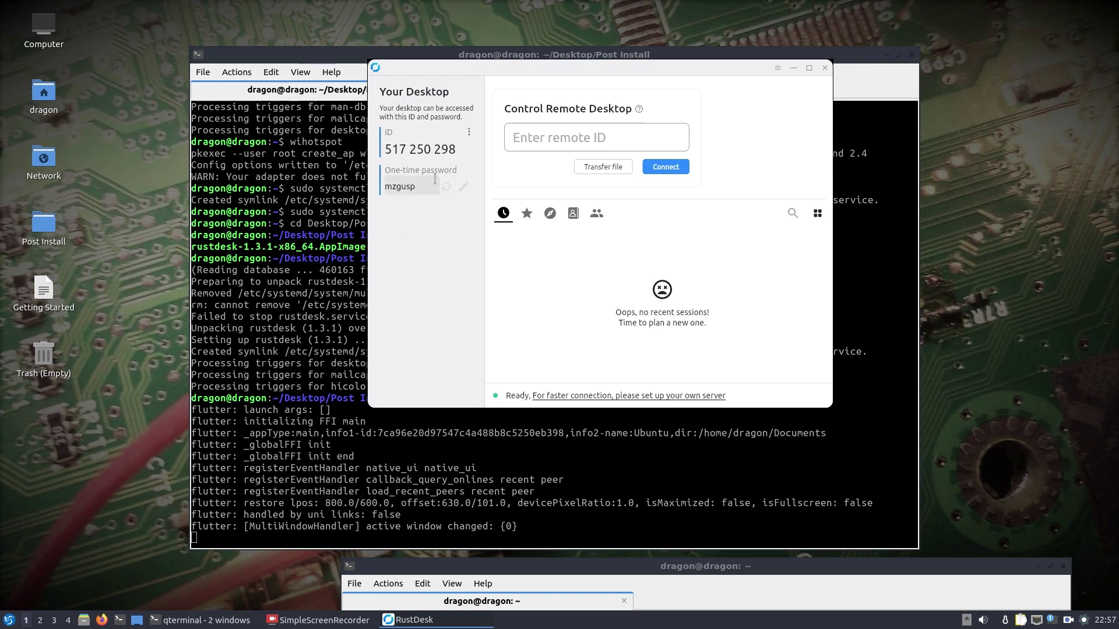
left_click(469, 135)
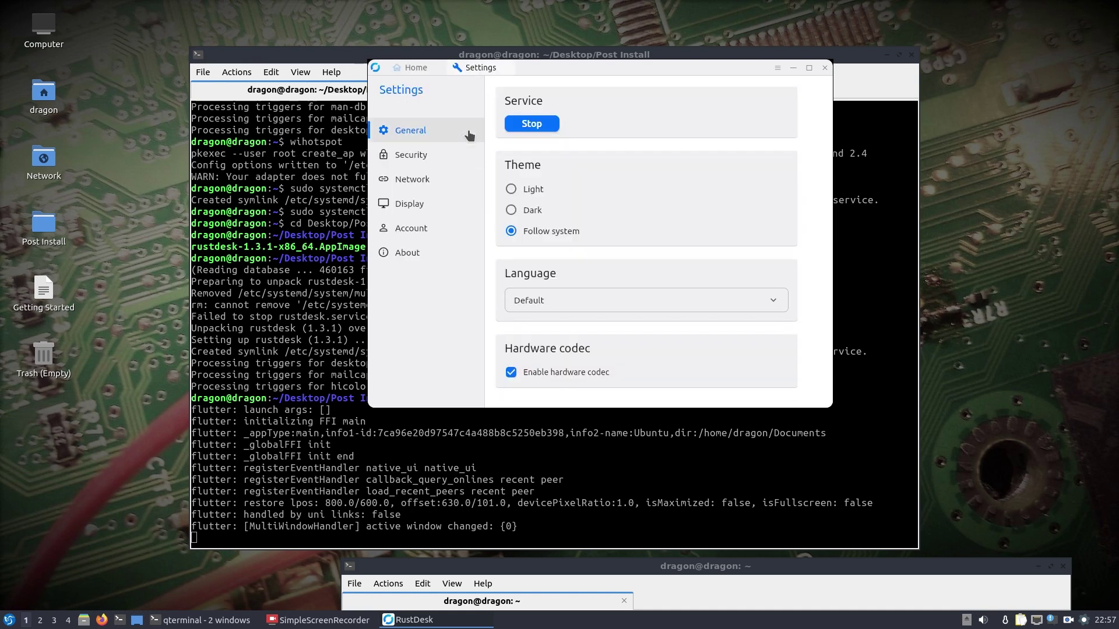
left_click(414, 156)
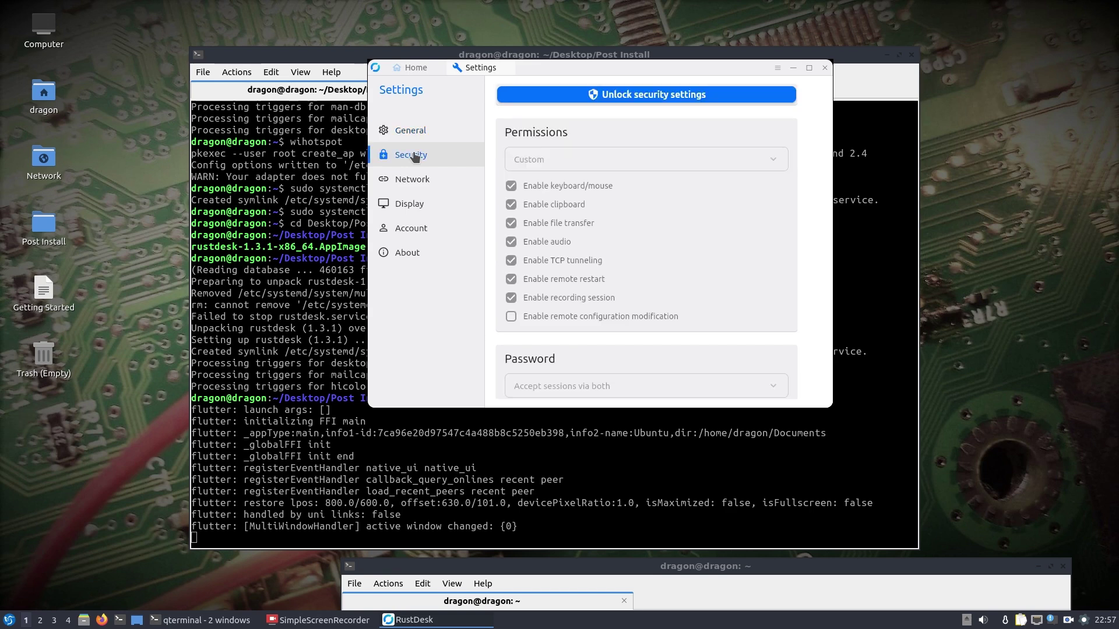
Step: Unlock security settings with the account password and scroll to Enable direct IP access
left_click(610, 95)
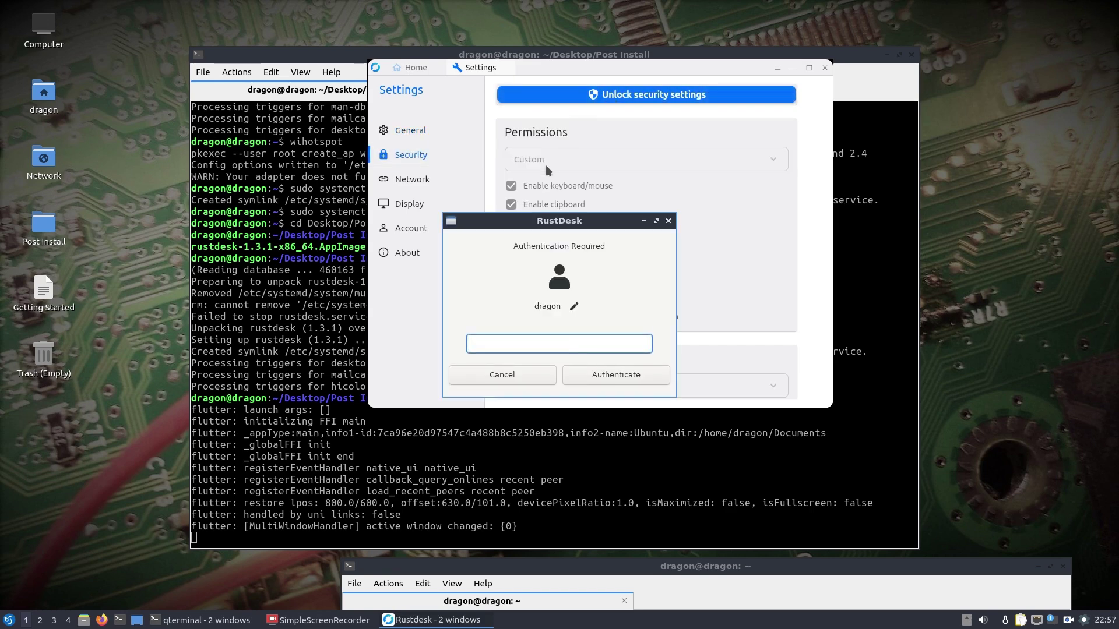
type("*******")
key("Return")
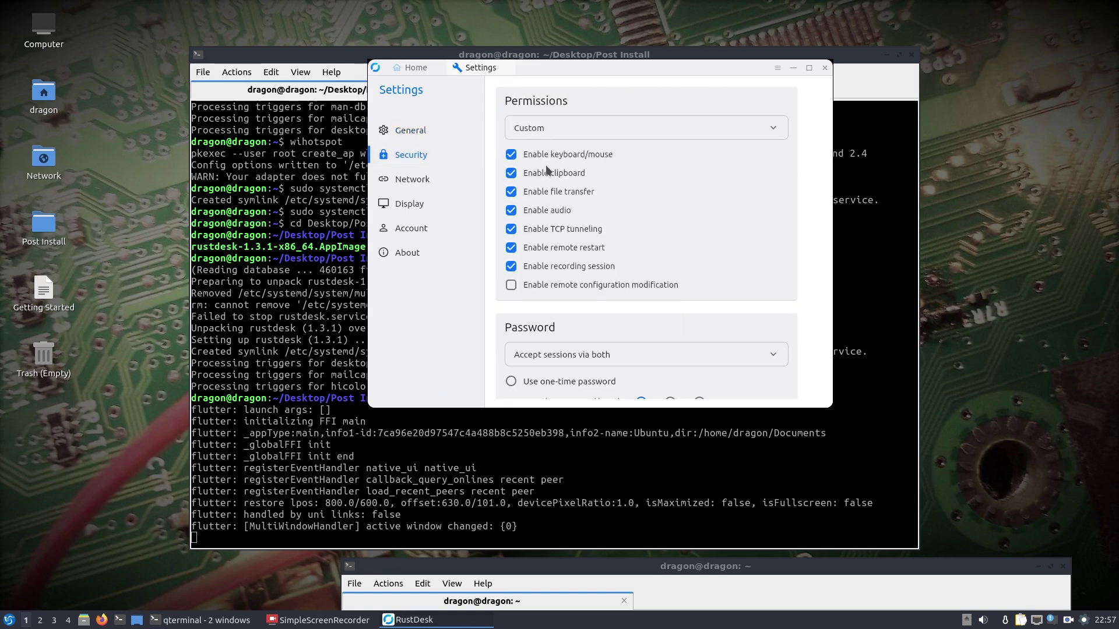
scroll(830, 175, "down", 2)
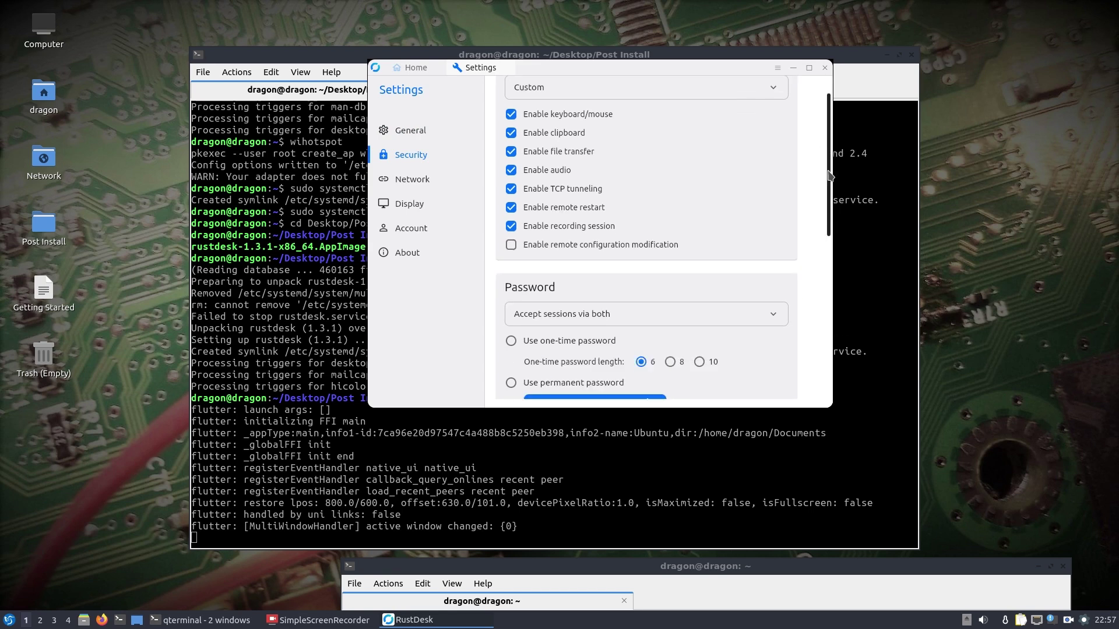
scroll(830, 175, "down", 3)
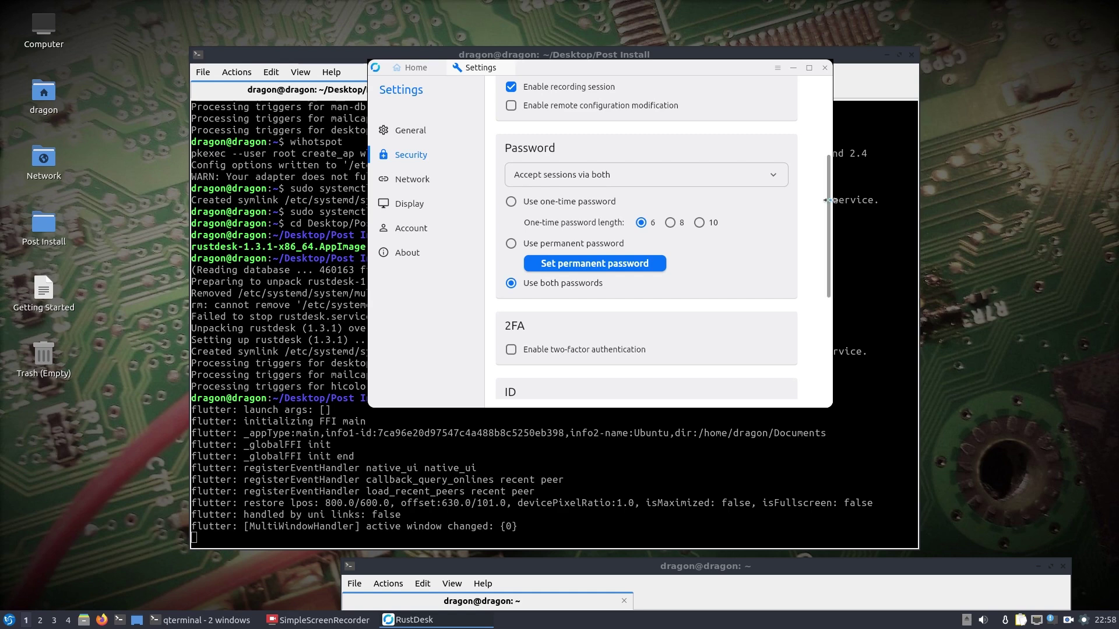
scroll(605, 287, "down", 3)
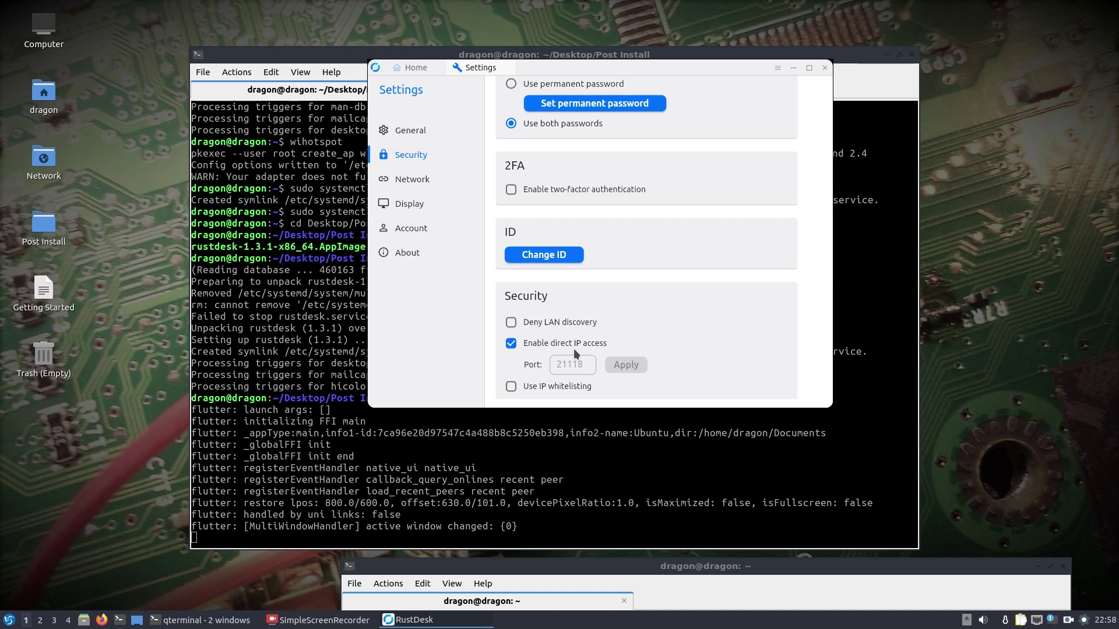
Step: Close RustDesk, bring the home-directory terminal to the front and begin typing sc
left_click(824, 68)
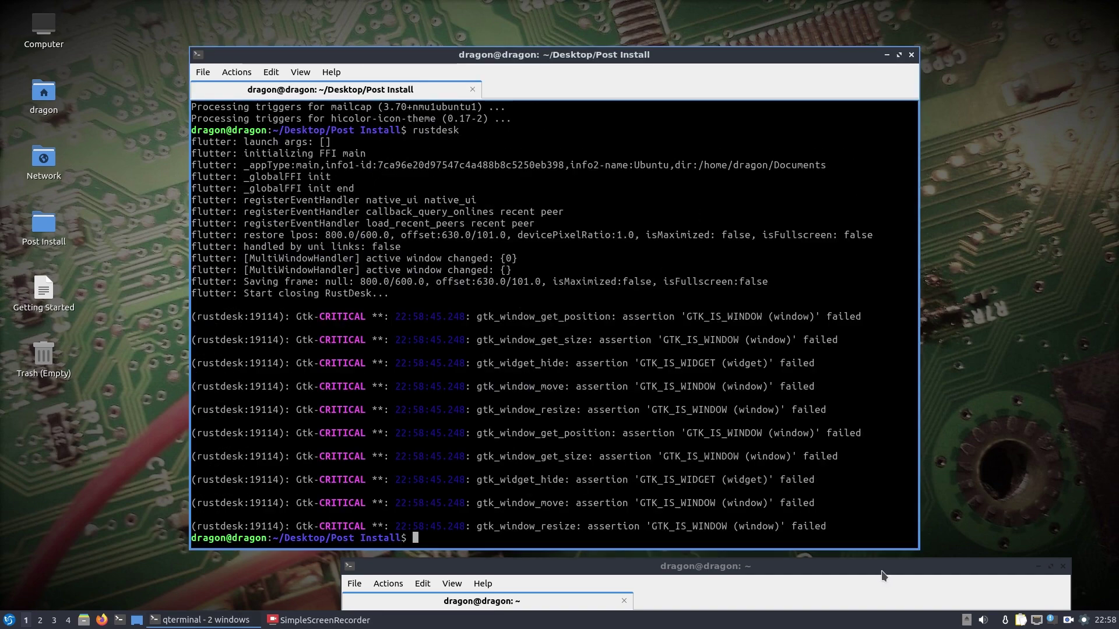
left_click_drag(881, 575, 819, 102)
type("sc")
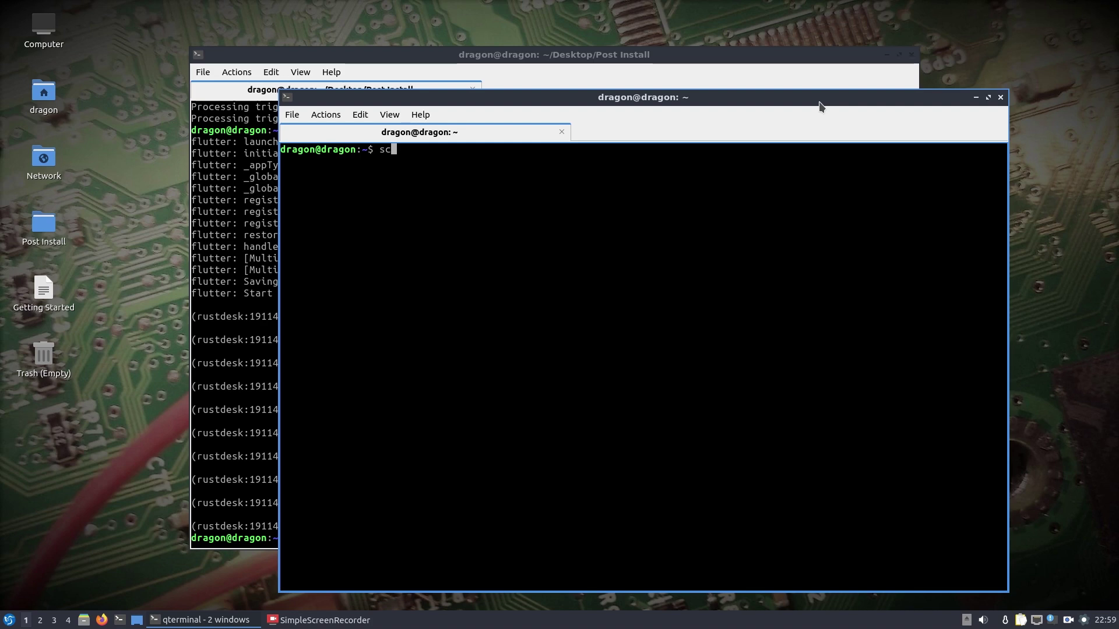
Step: Run scrcpy to mirror the iPlay 50 mini Pro tablet, retrying after the scncpy typo
type("ncp")
key("BackSpace")
type("py")
key("Return")
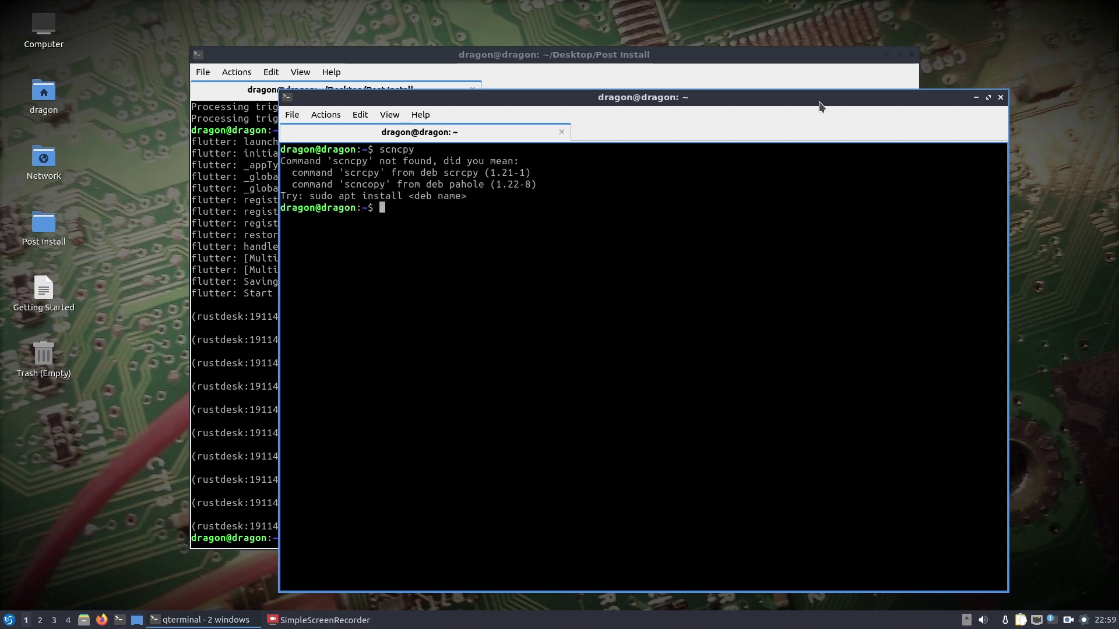
type("scrcpy")
key("Return")
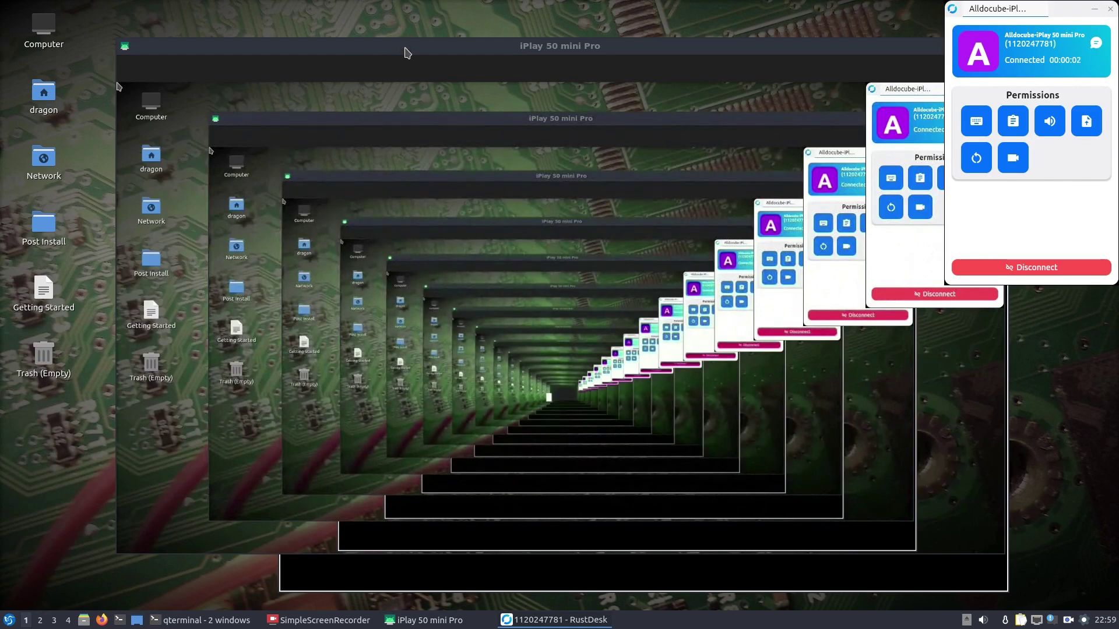
Step: Drag the iPlay 50 mini Pro mirror window slightly down and to the left
left_click_drag(407, 50, 392, 65)
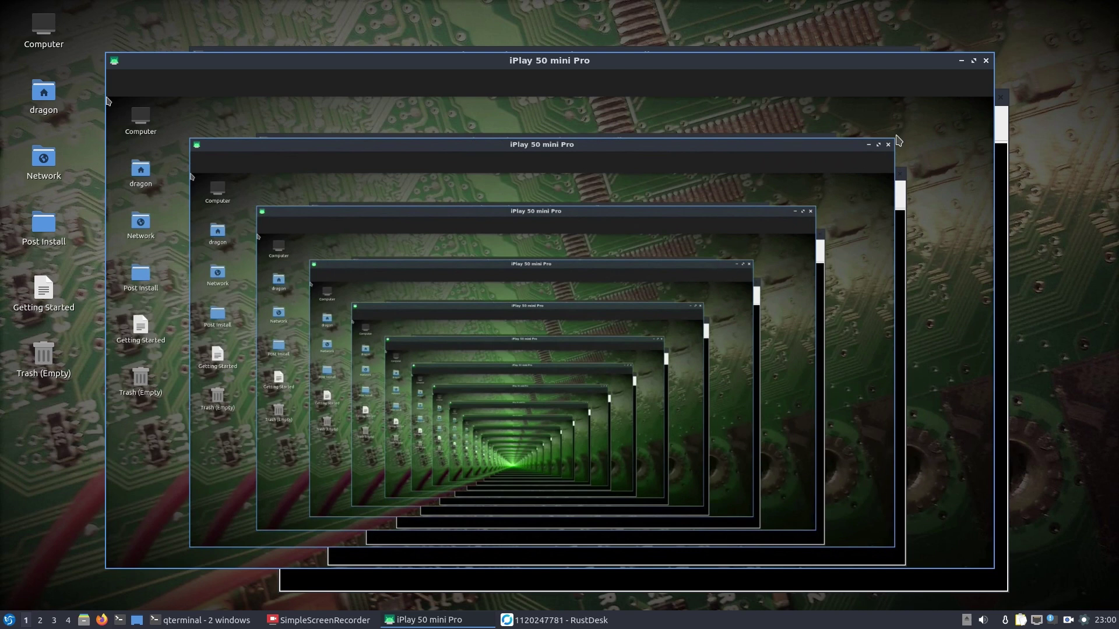
Step: Close the iPlay 50 mini Pro scrcpy window so scrcpy exits to the prompt
left_click(986, 61)
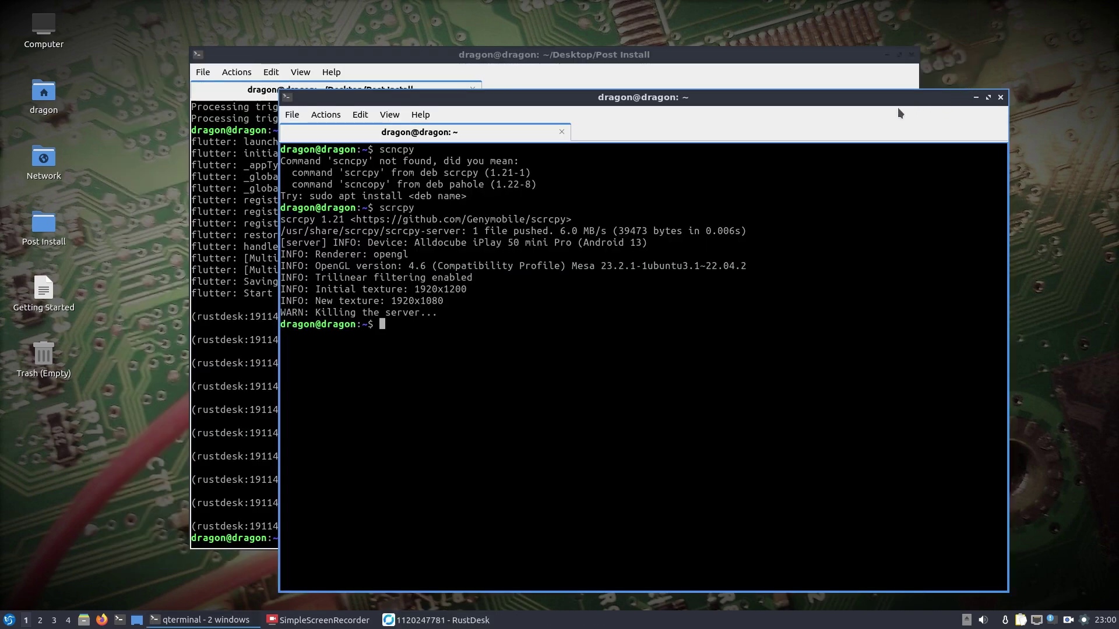